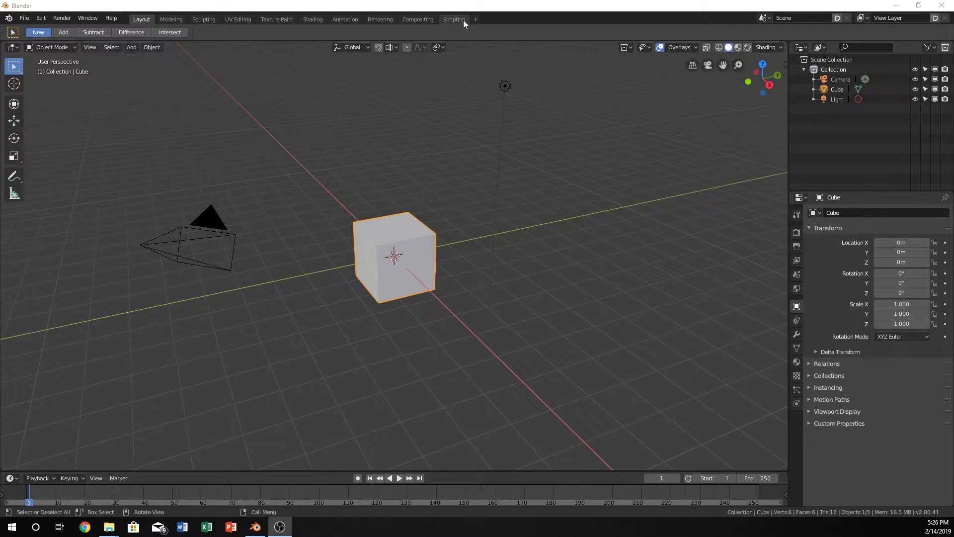
Step: In Scripting, create a text block with syntax highlighting and word wrap, holding 'import bpy'
click(448, 19)
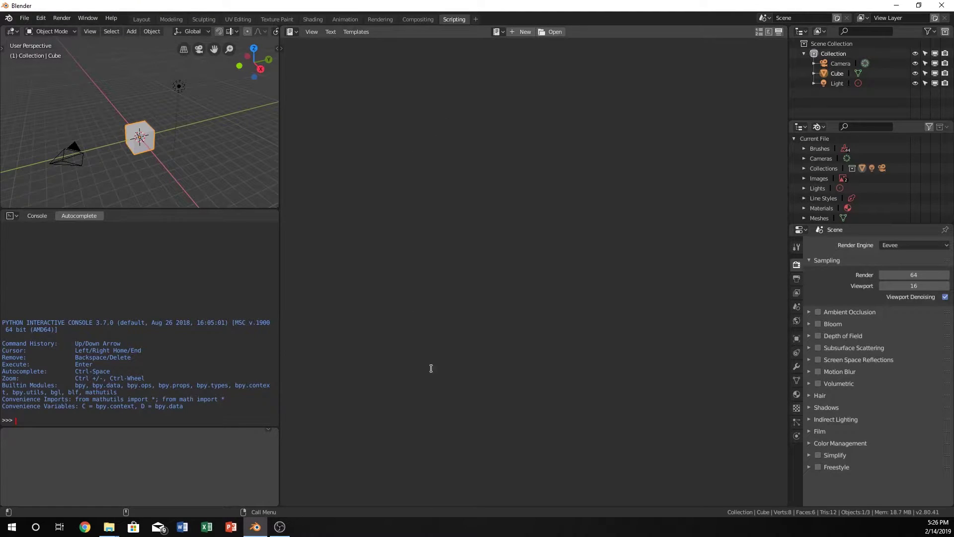
click(526, 33)
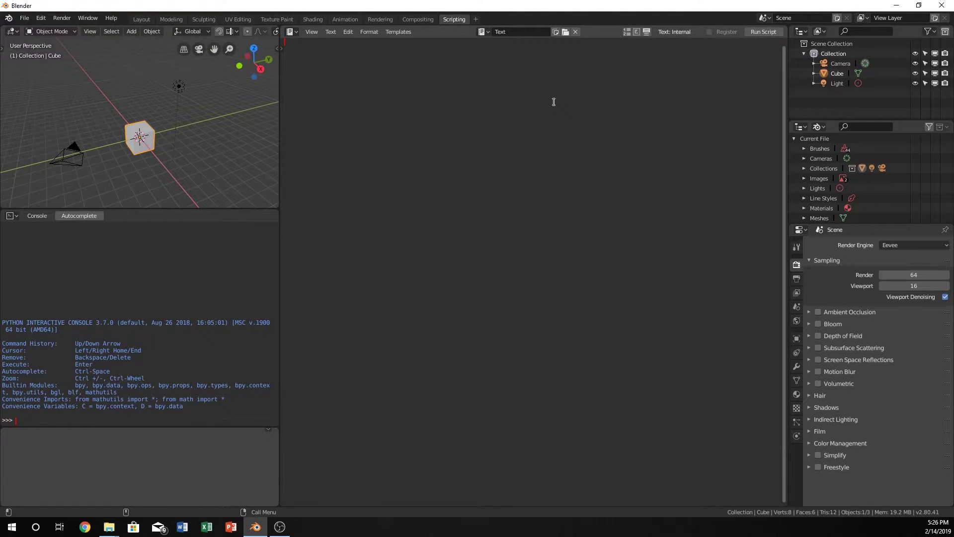
click(646, 32)
click(636, 31)
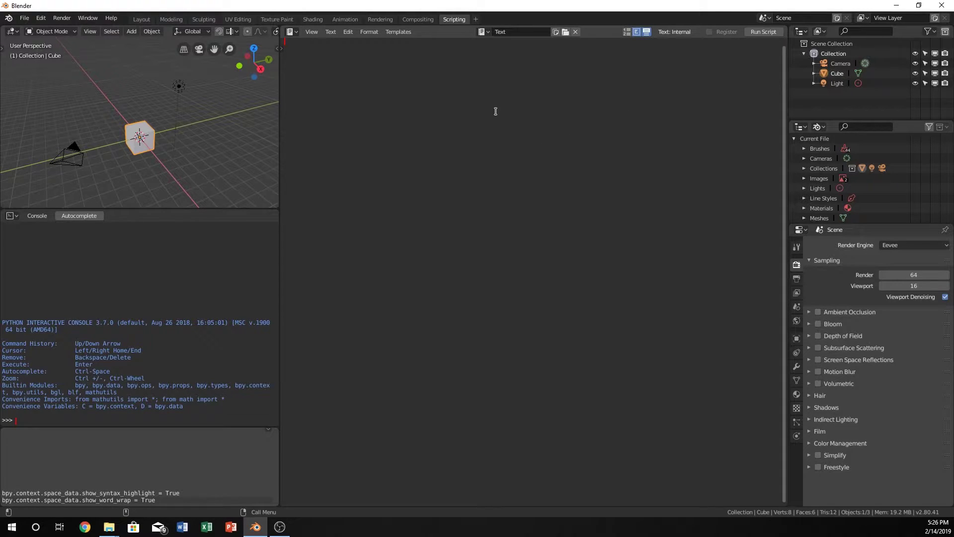
text(impor)
text(t bpy)
mouse_move(323, 43)
mouse_down()
mouse_move(283, 42)
mouse_move(297, 42)
mouse_up()
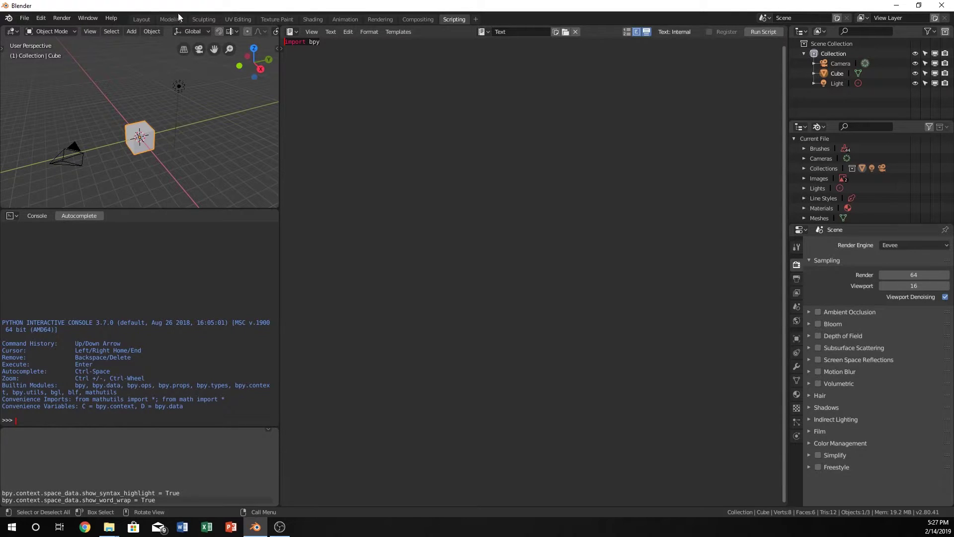
Step: Delete the cube and add bpy.ops.object.delete() as line 2 of the script
key(Delete)
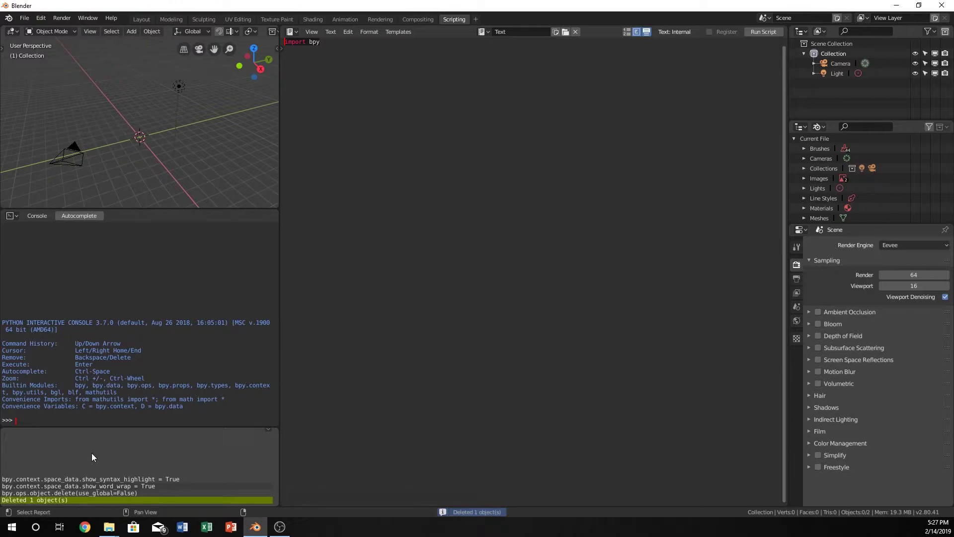
click(18, 493)
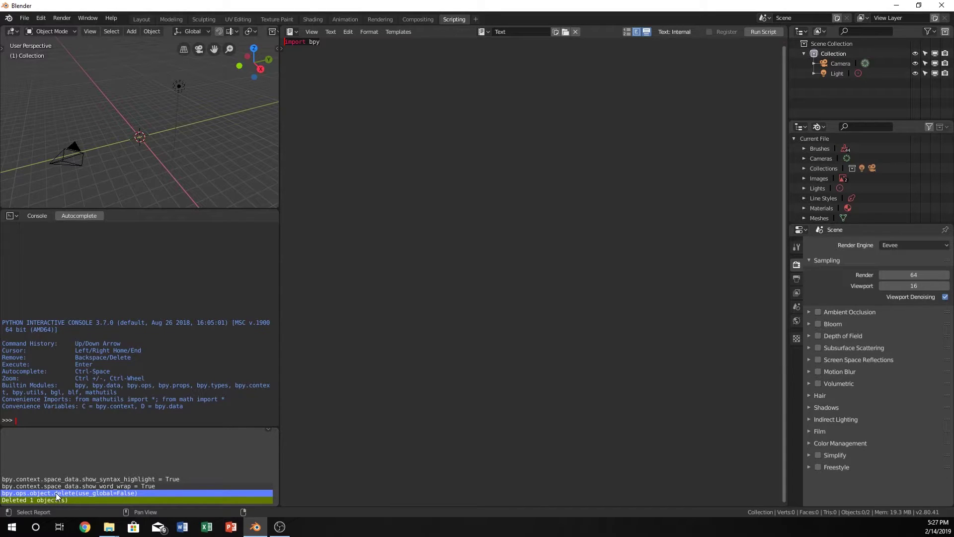
click(332, 71)
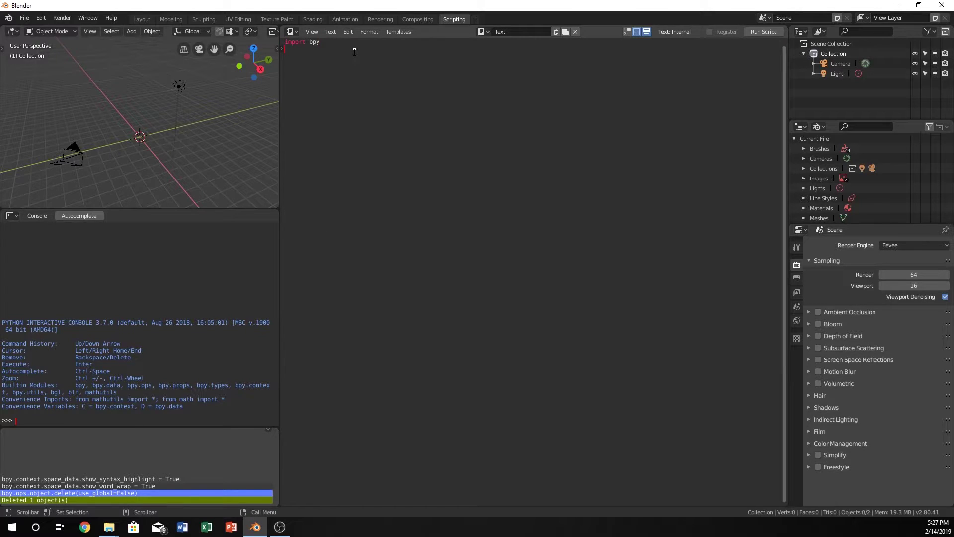
text(bp)
text(y.o)
text(ps.object.)
text(delete()
text())
click(281, 56)
shift+click(372, 57)
drag(371, 58, 284, 58)
Step: Insert bpy.ops.object.select_all(action="SELECT") on a new line above the delete call
click(347, 50)
key(Return)
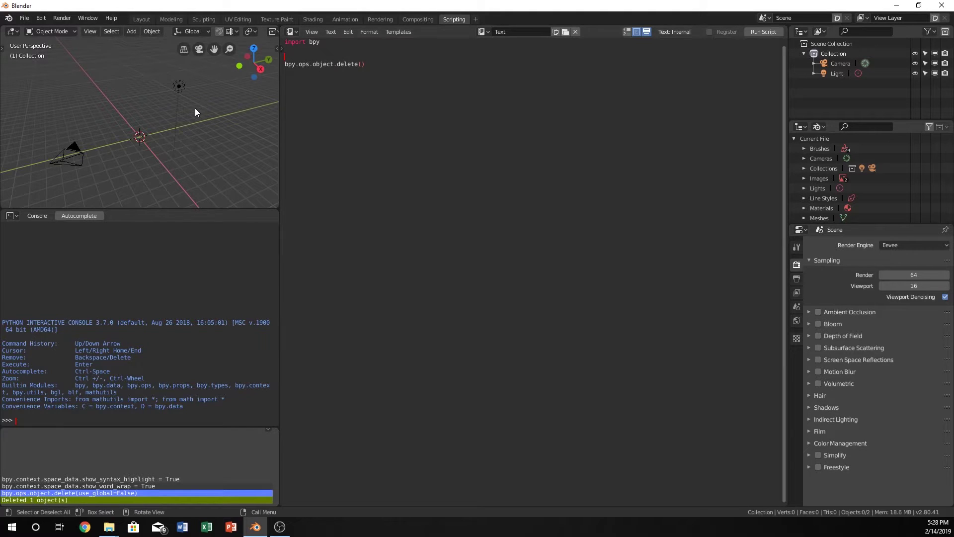
key(a)
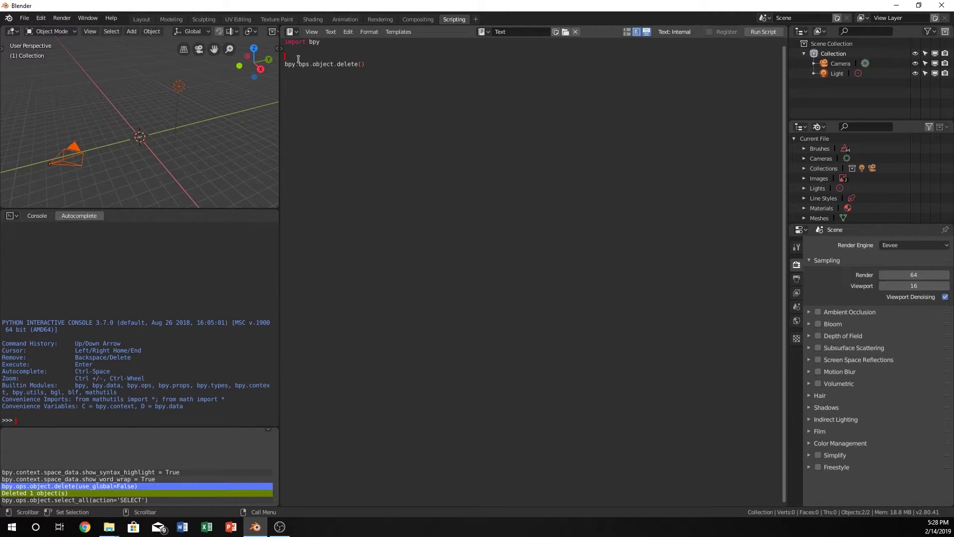
text(bpy.)
text(ops.)
text(object.)
text(select_a)
text(ll)
text(Act)
text(ction=)
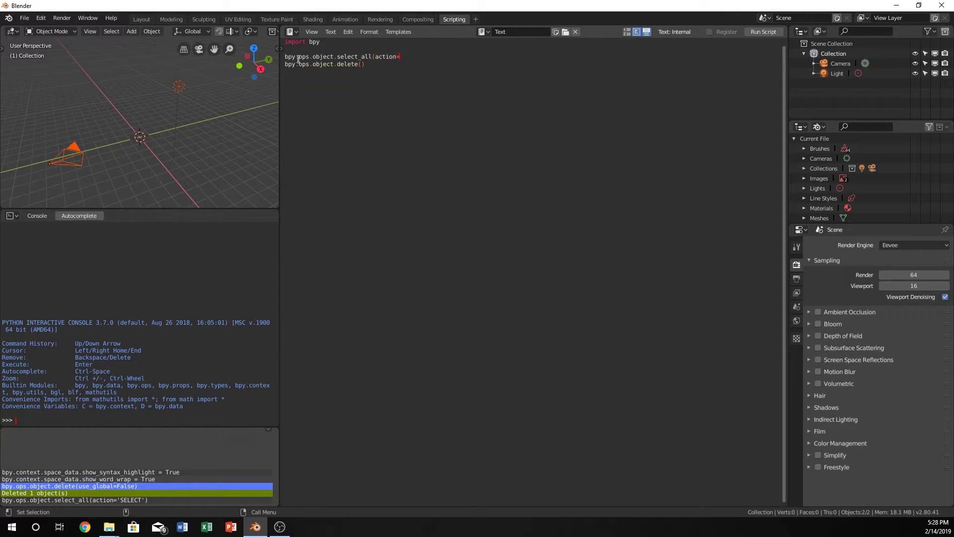
text('SEL)
text(ECT)
text("))
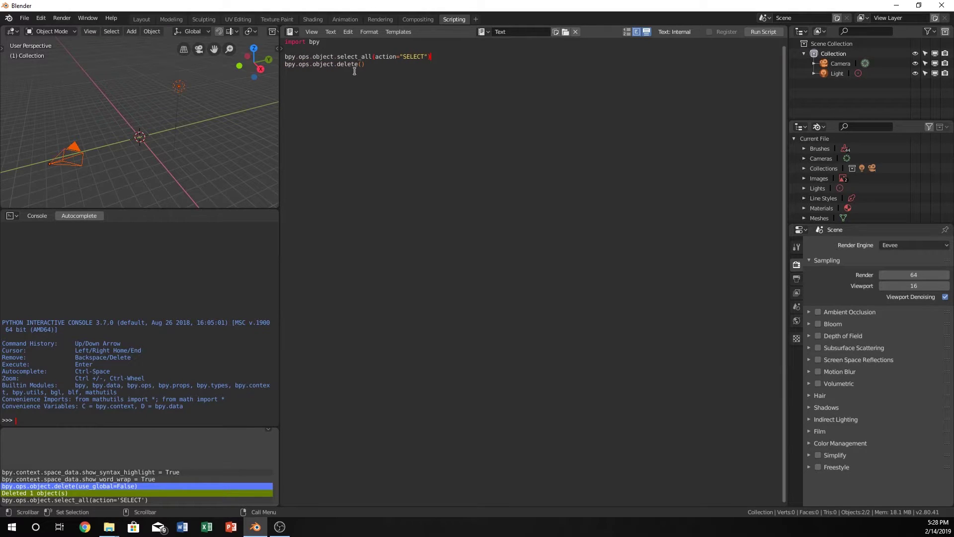
click(281, 58)
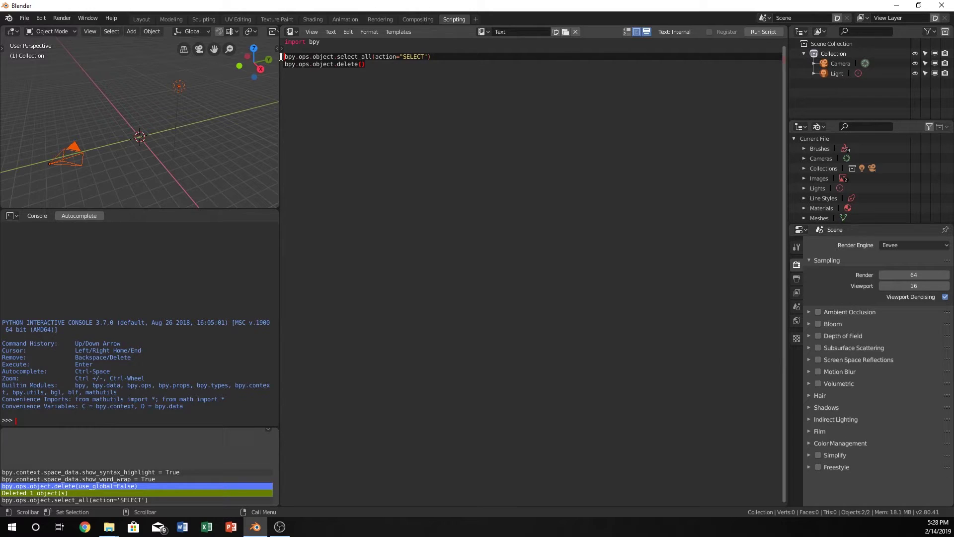
click(306, 53)
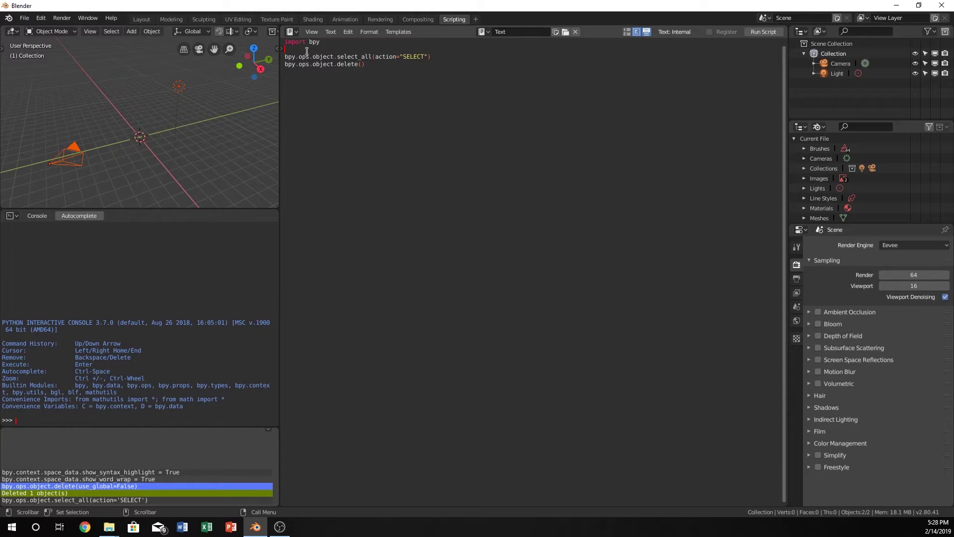
Step: Insert blank lines between import bpy and the select_all line
key(Return)
key(Return)
ctrl+scroll(317, 68, up, 1)
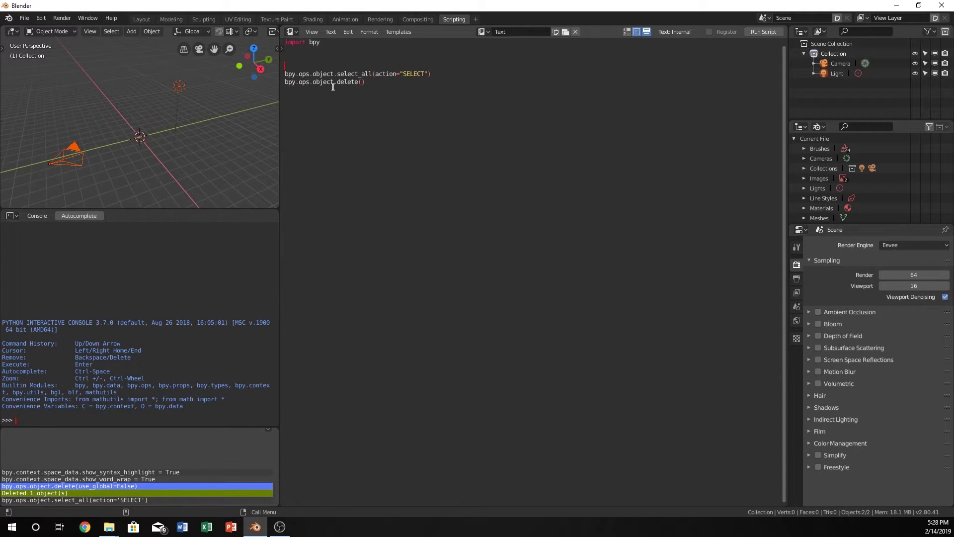
ctrl+scroll(324, 75, up, 2)
ctrl+scroll(333, 86, up, 2)
ctrl+scroll(334, 86, up, 1)
ctrl+scroll(335, 88, up, 1)
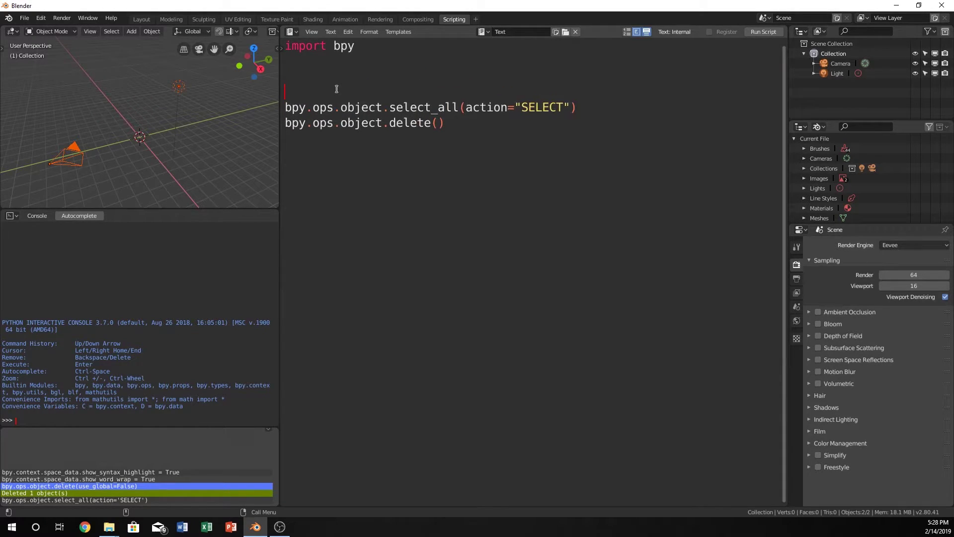
ctrl+scroll(337, 90, up, 1)
Step: Write a def deleteAll(): header above the two bpy.ops lines
key(Return)
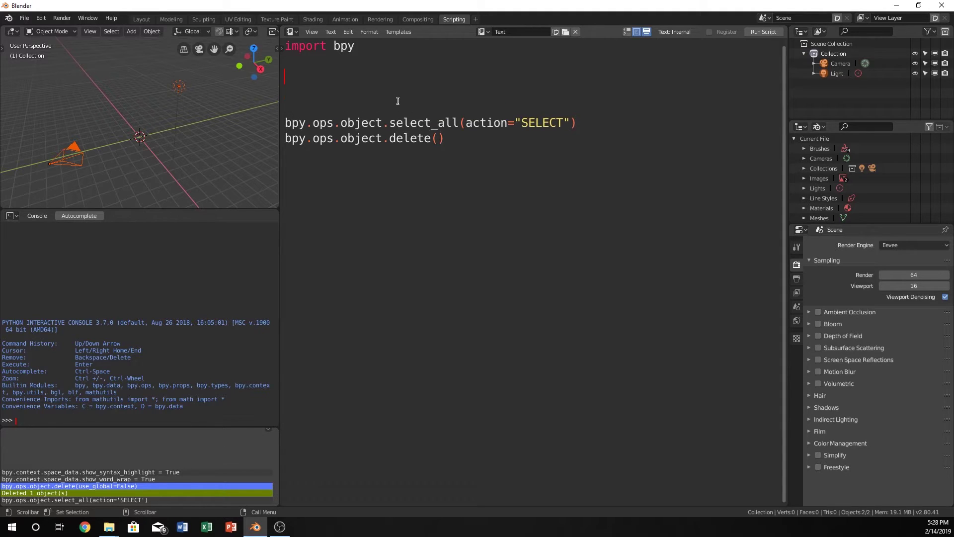
key(Return)
text(def)
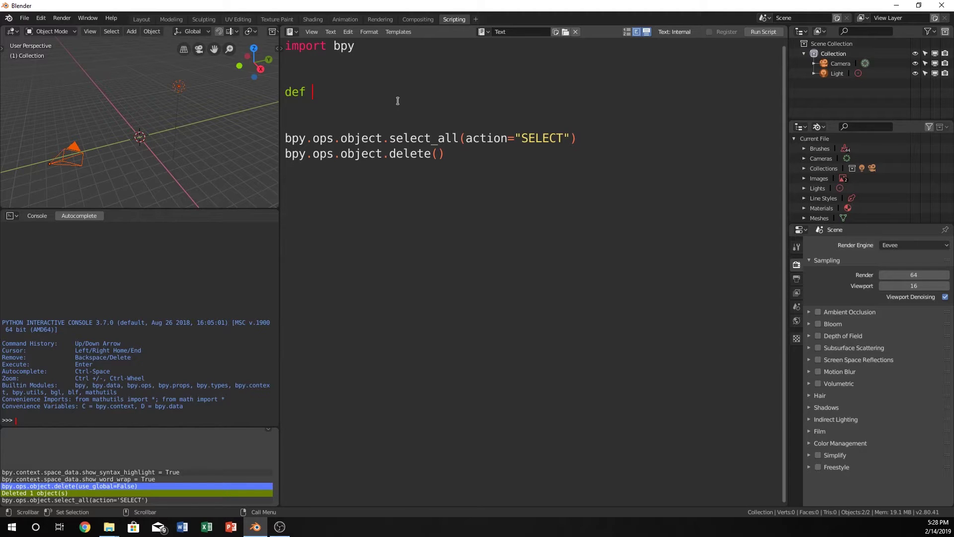
text(deleteA)
text(ll())
drag(390, 92, 313, 93)
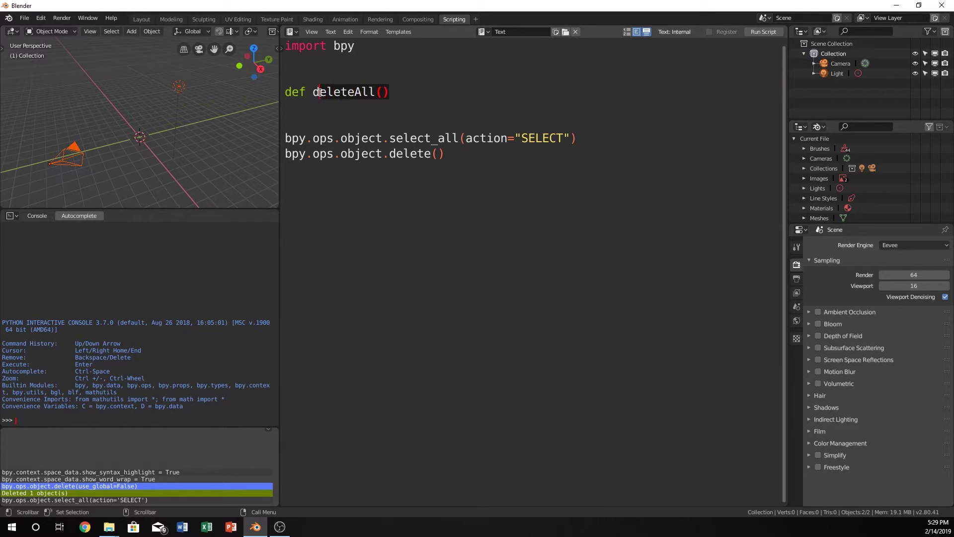
click(385, 92)
click(378, 92)
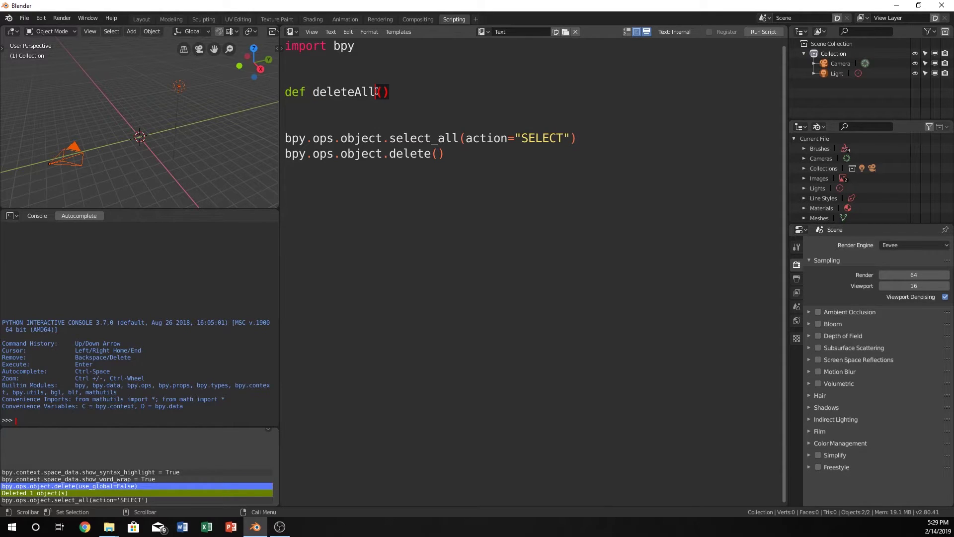
click(382, 92)
click(375, 92)
click(388, 93)
Step: Remove the empty indented line under deleteAll and add a blank line below import bpy
key(Return)
text(:)
key(Return)
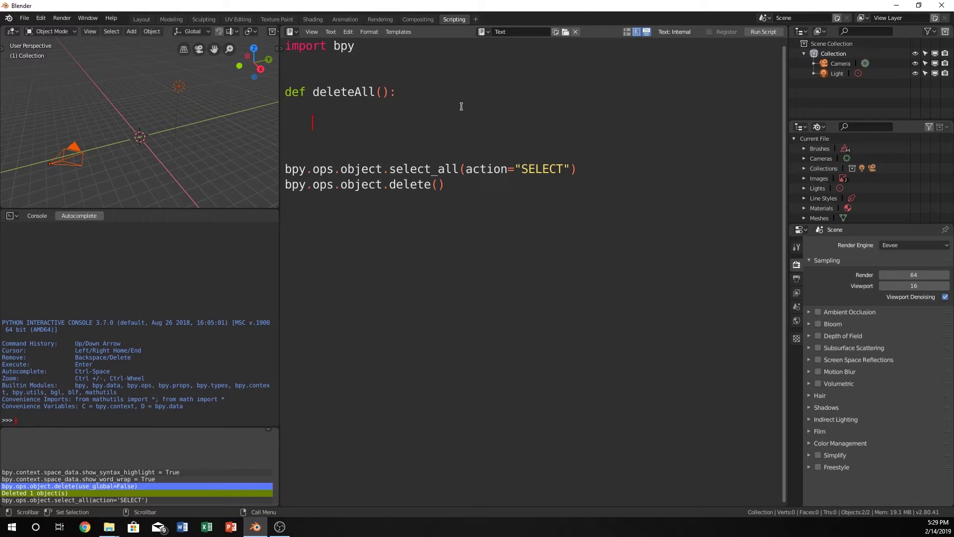
key(BackSpace)
key(BackSpace)
click(397, 68)
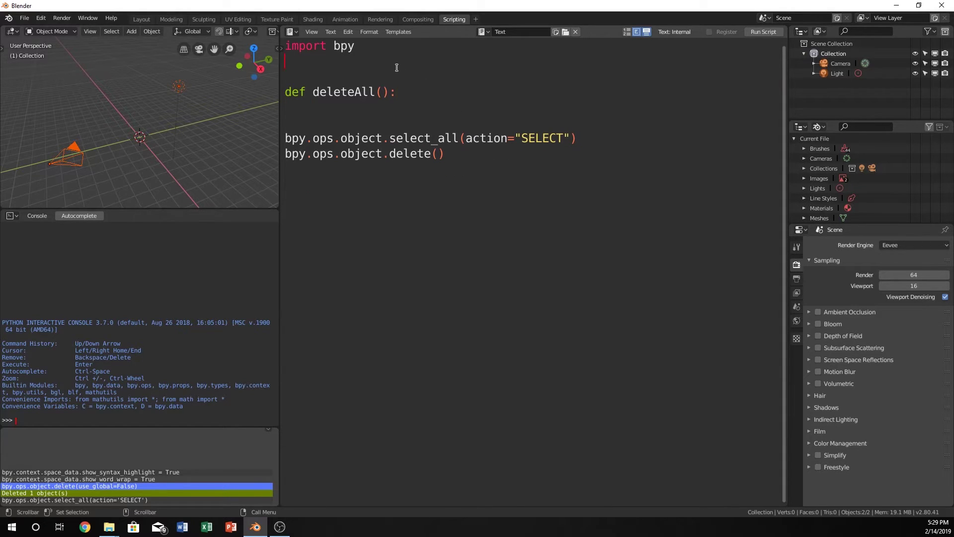
key(Return)
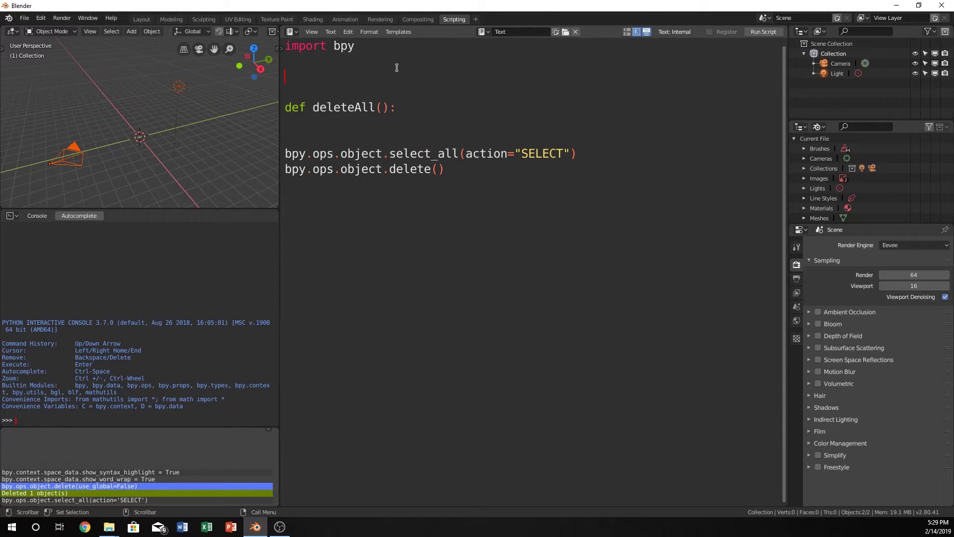
text(void )
text(delete)
text(All())
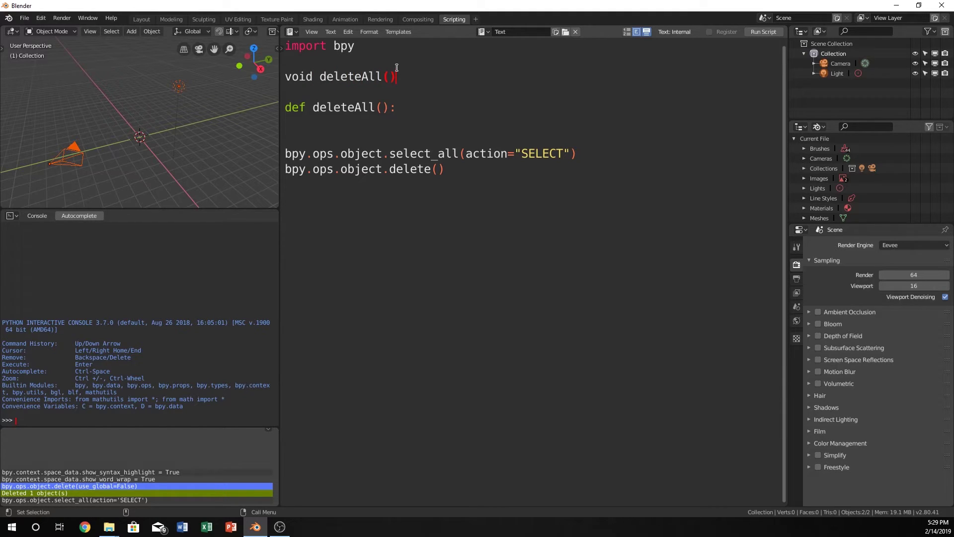
text({)
Step: Select and delete the temporary C-style 'void deleteAll(){ ... }' block
key(Return)
key(Return)
text(})
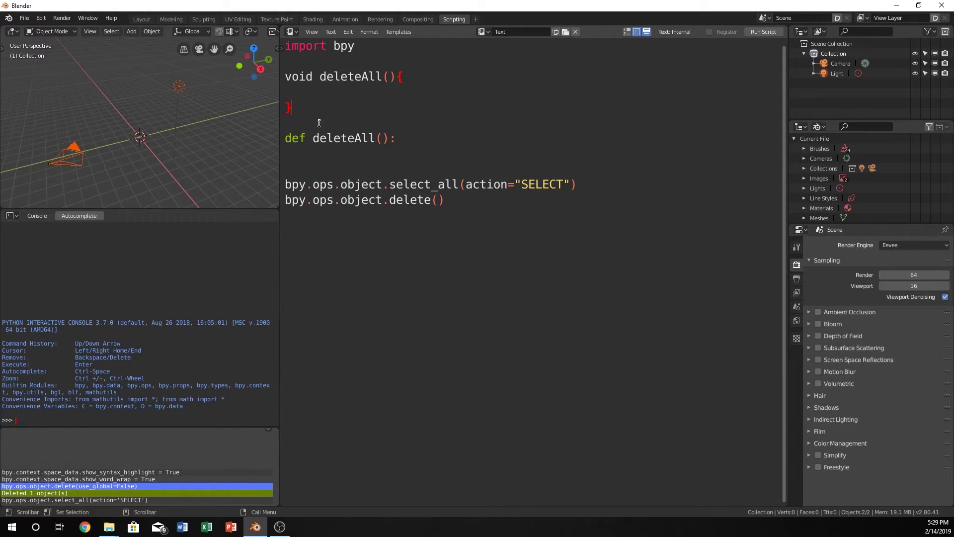
drag(299, 109, 253, 67)
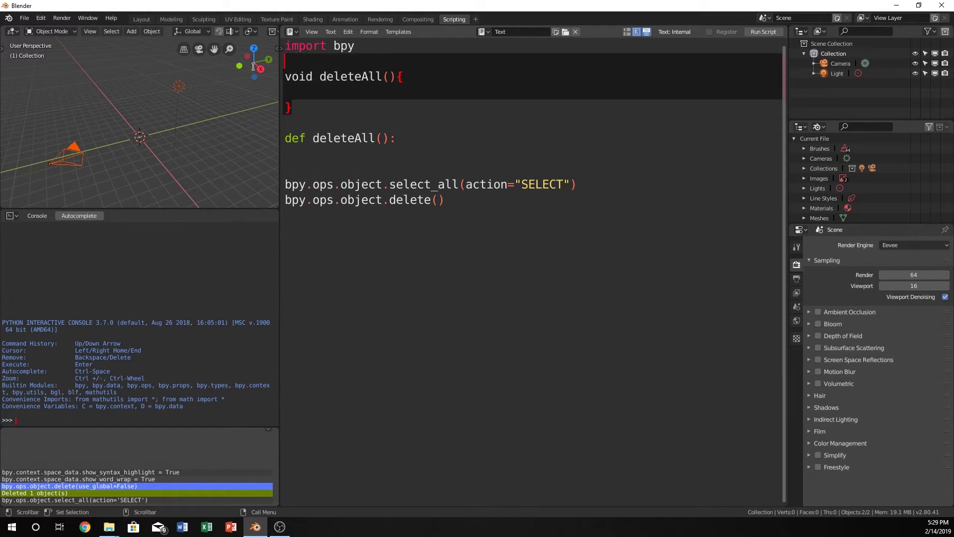
click(382, 139)
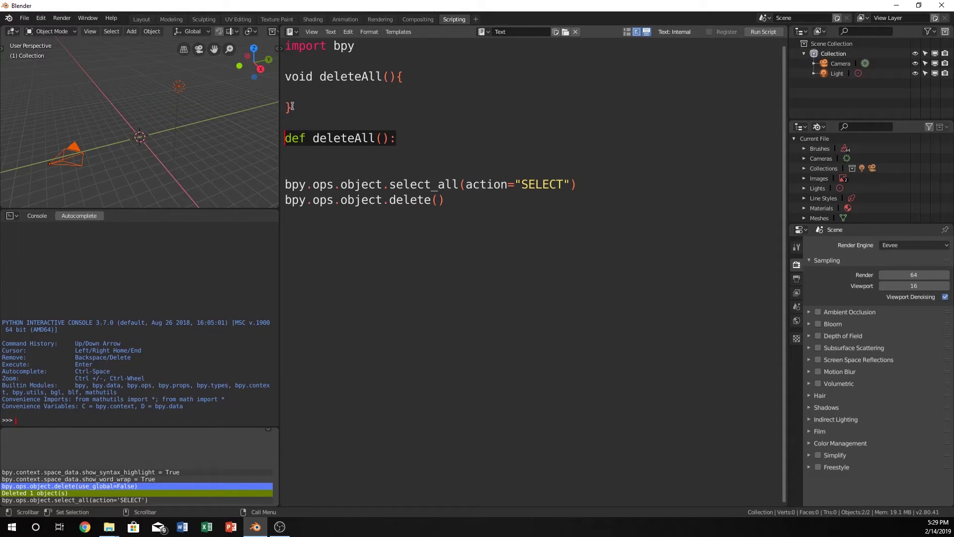
drag(295, 109, 283, 81)
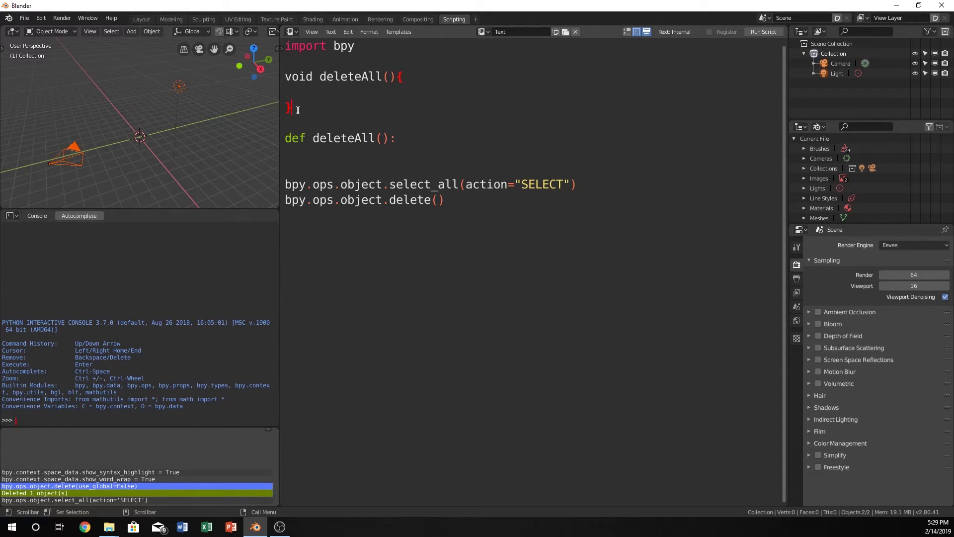
click(305, 141)
drag(286, 125, 283, 76)
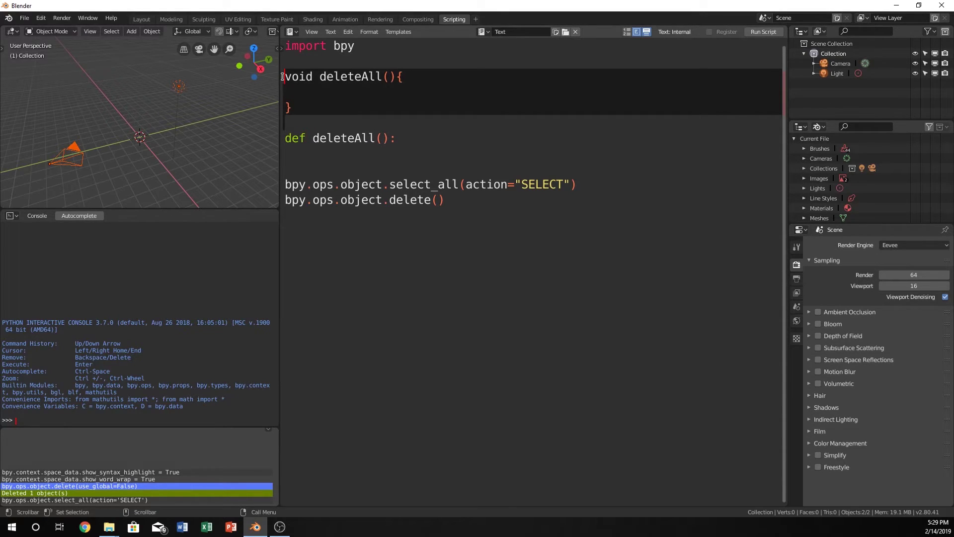
key(BackSpace)
key(BackSpace)
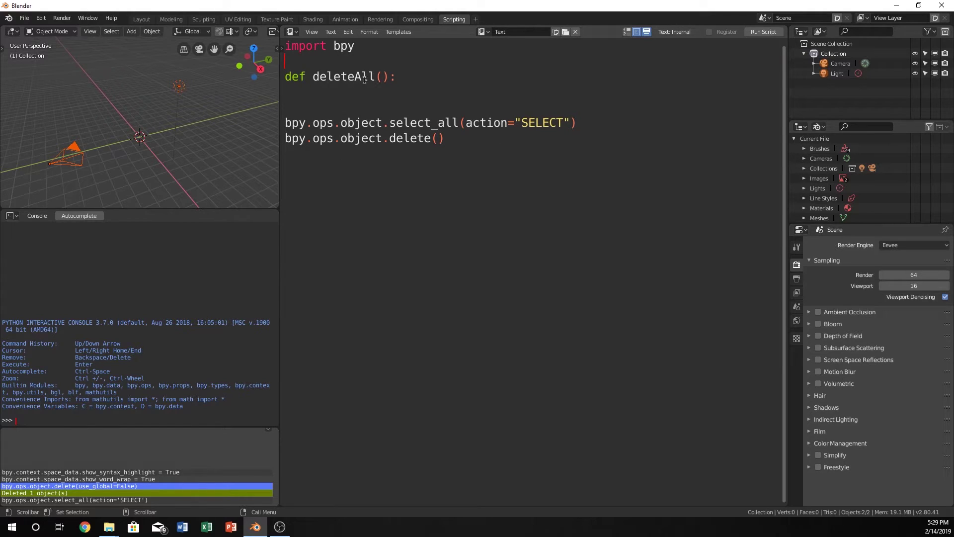
Step: Move the select_all and delete lines into the deleteAll body, indenting delete() with Tab
click(399, 77)
key(Return)
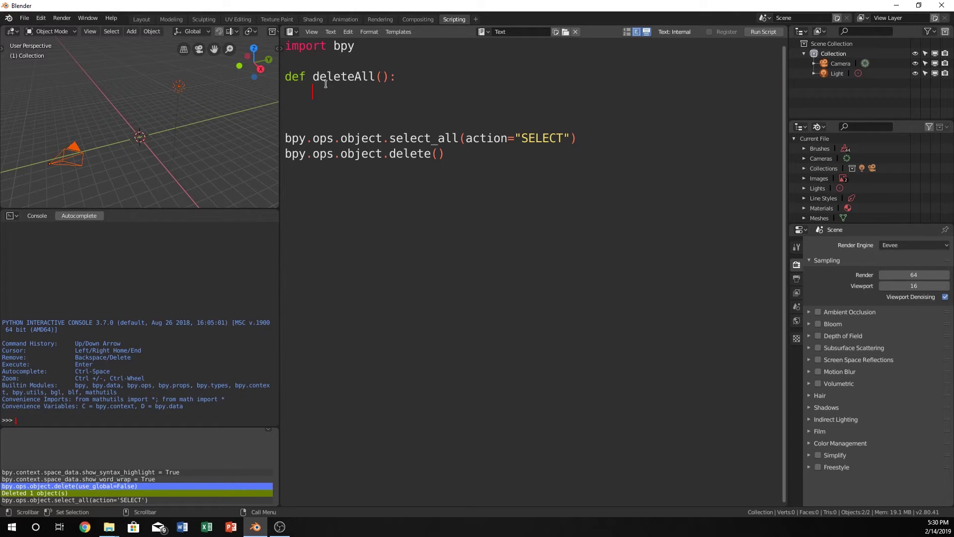
drag(457, 149, 283, 138)
key(ctrl+c)
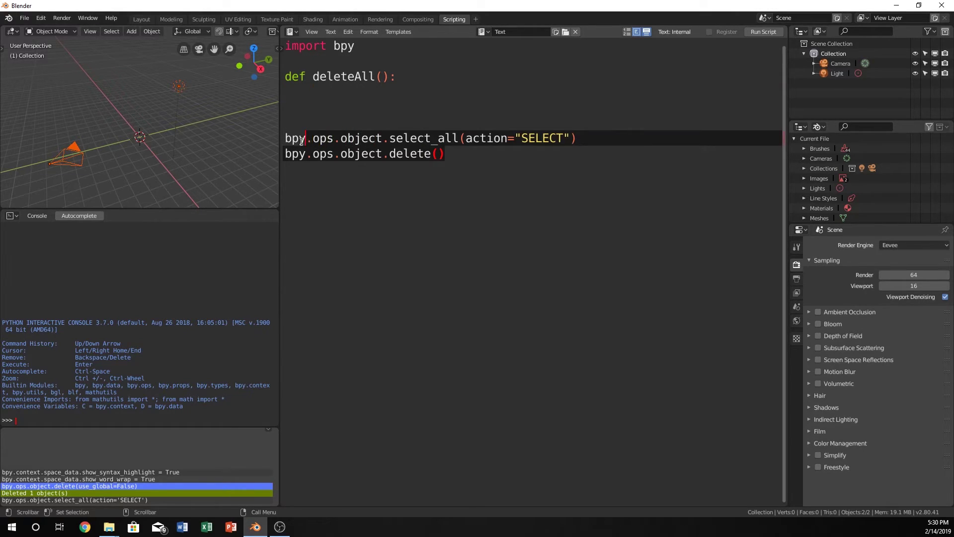
key(Delete)
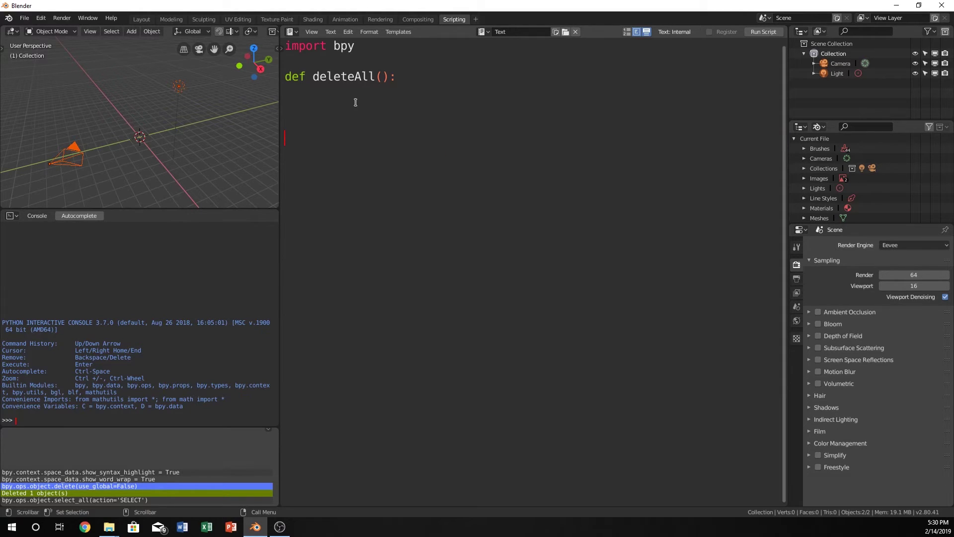
key(ctrl+v)
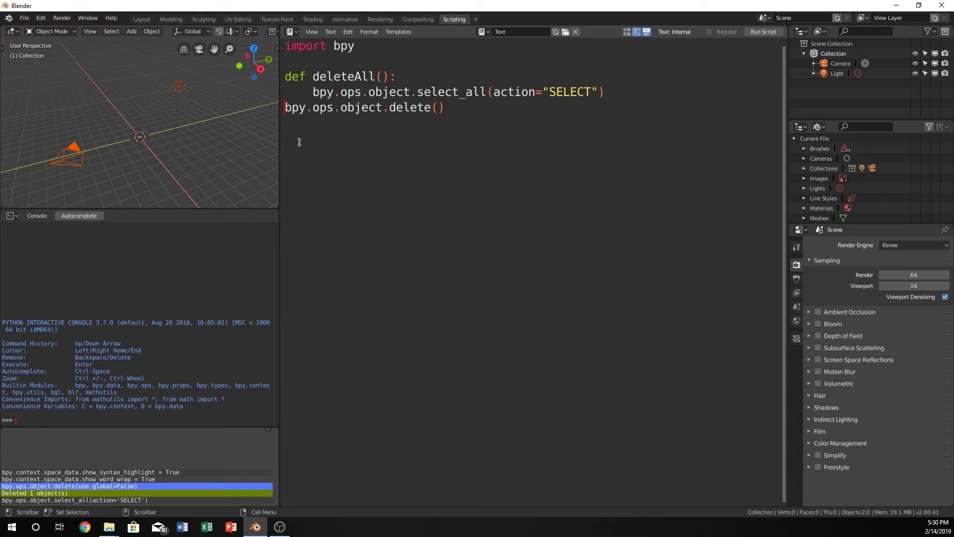
key(Tab)
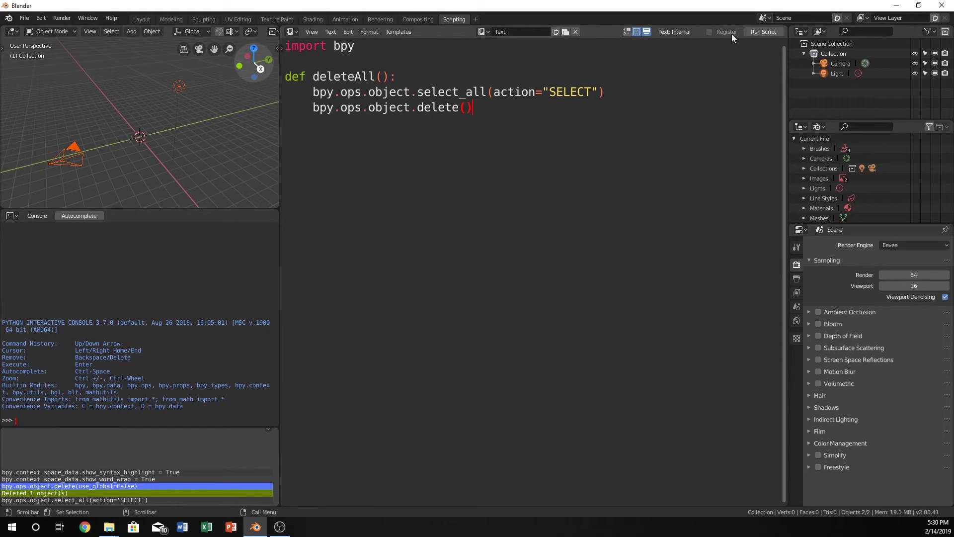
Step: Run the script four times, leaving Camera and Light in the scene
click(760, 33)
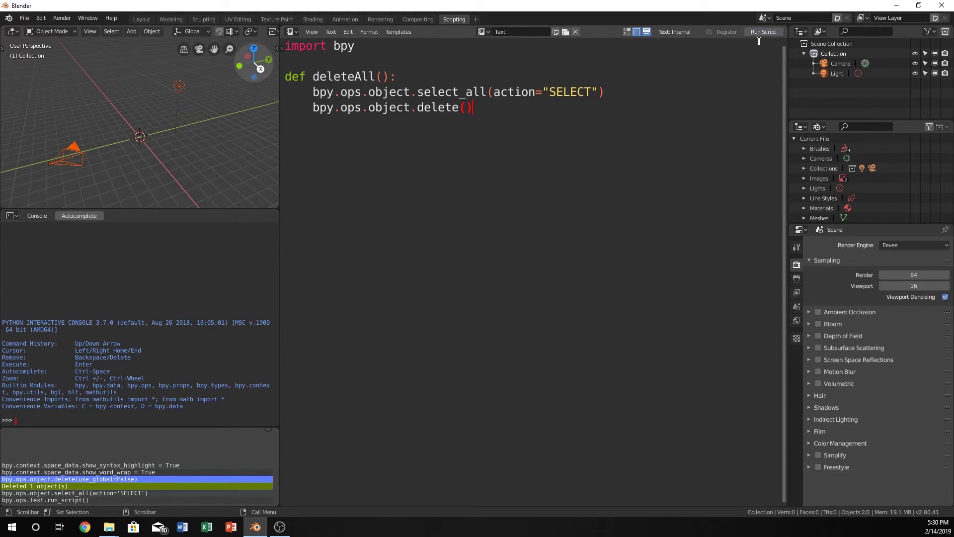
click(763, 34)
click(762, 35)
click(763, 35)
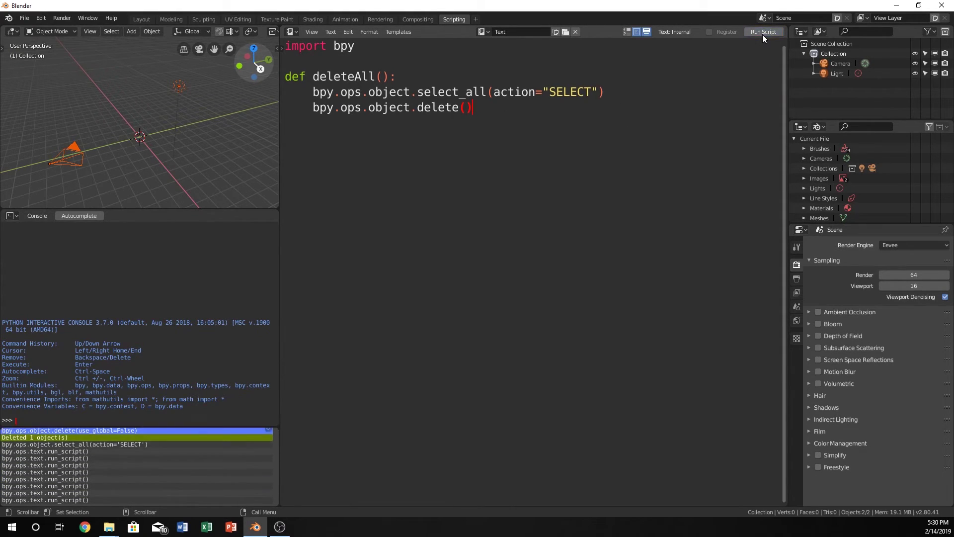
click(762, 34)
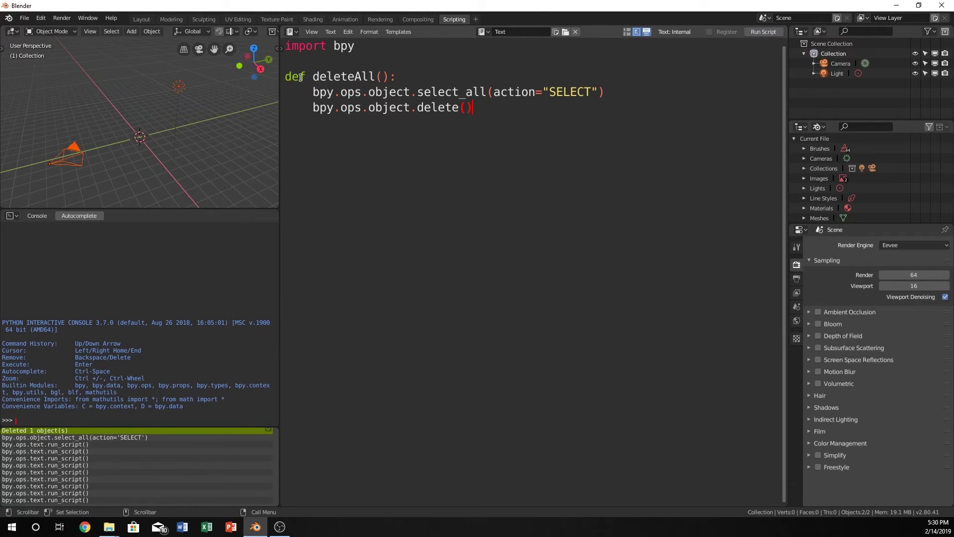
Step: Add blank lines below deleteAll, then cut and paste the function block back
click(489, 124)
key(Return)
key(Return)
drag(477, 109, 284, 73)
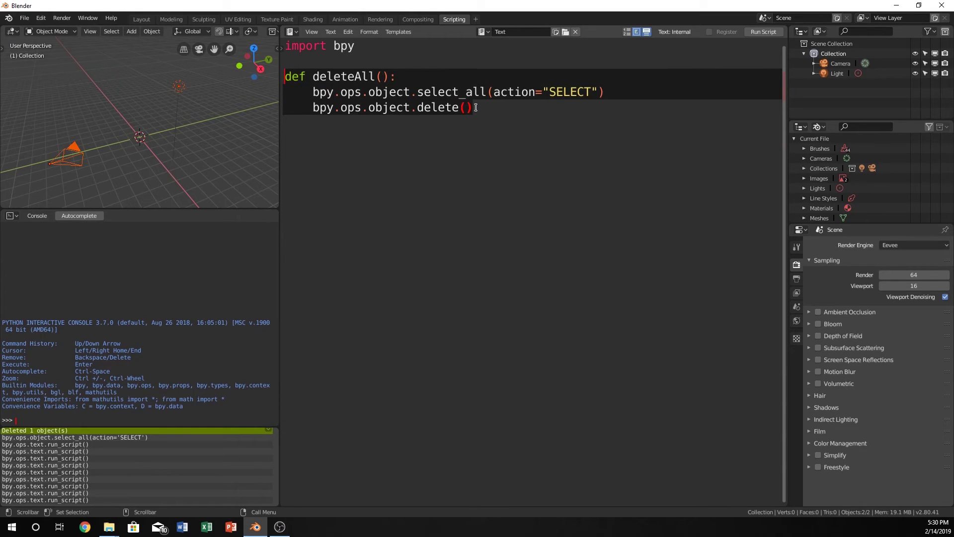
key(ctrl+x)
key(ctrl+v)
click(456, 162)
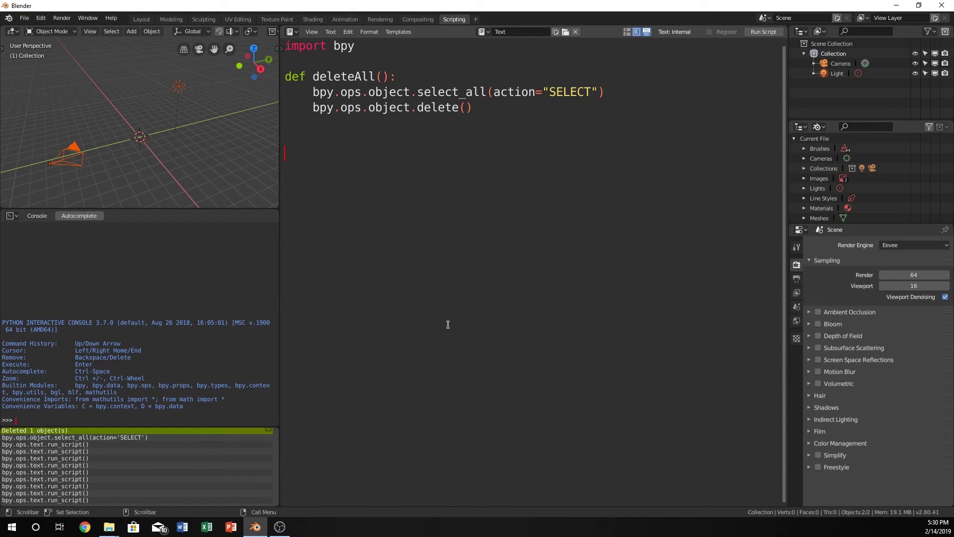
text(deleteAl)
text(l())
Step: Add a deleteAll() call below the function and run it, removing Camera and Light
click(763, 33)
click(456, 93)
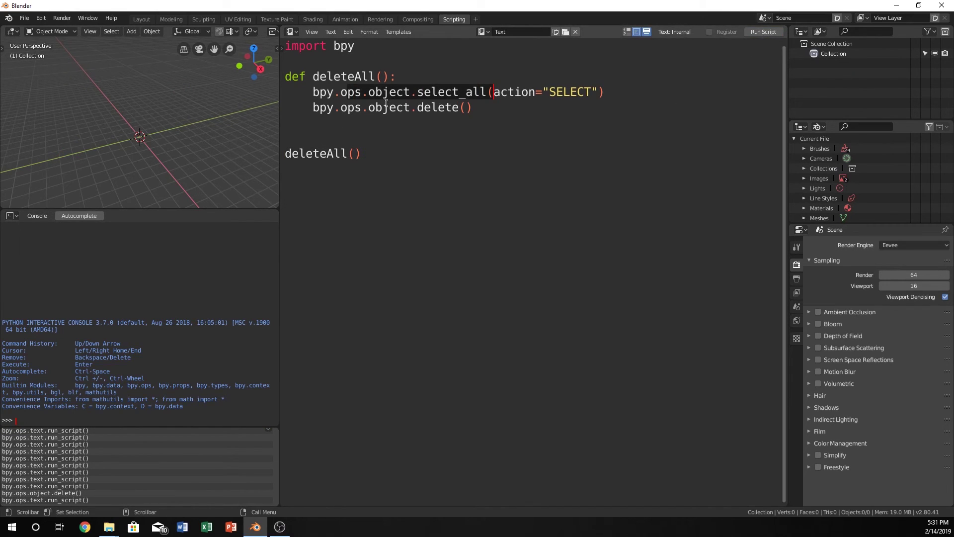
drag(361, 155, 285, 154)
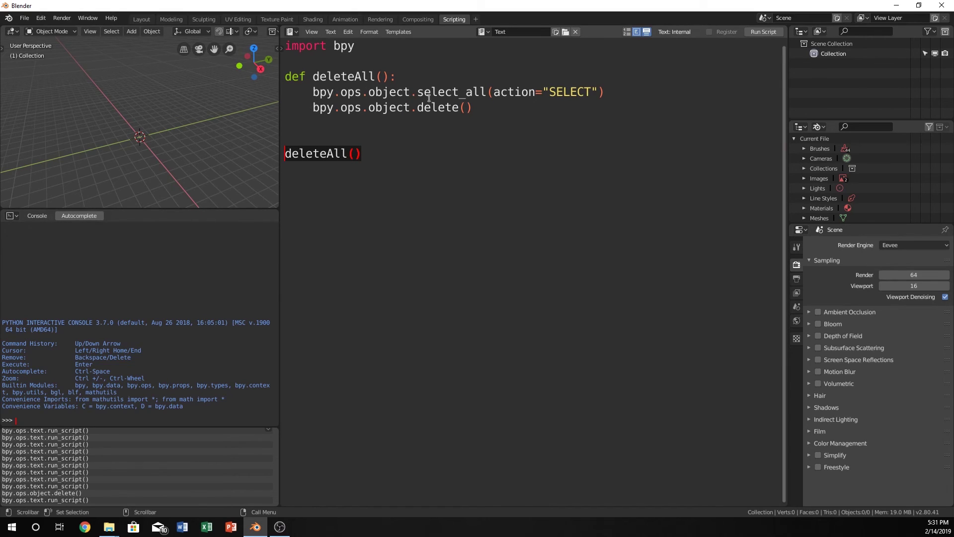
drag(285, 153, 370, 152)
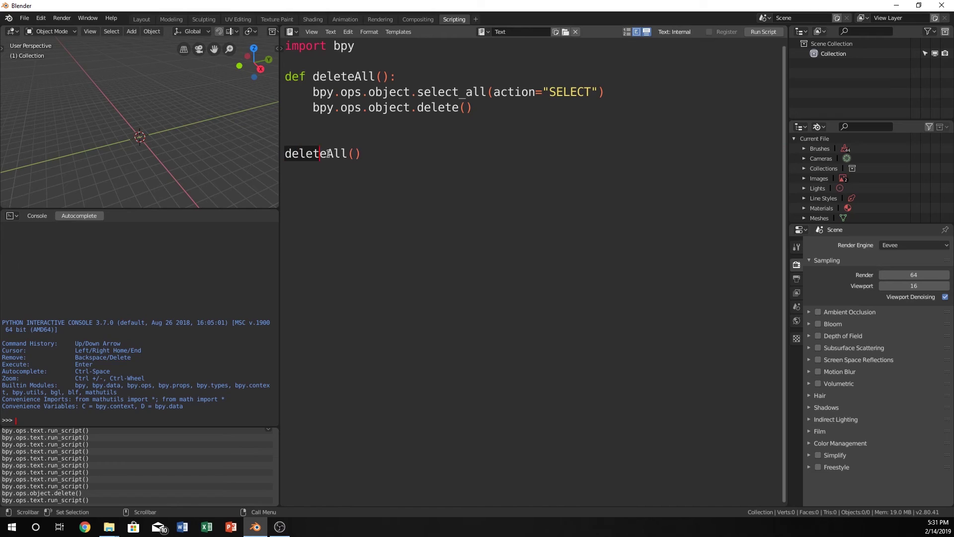